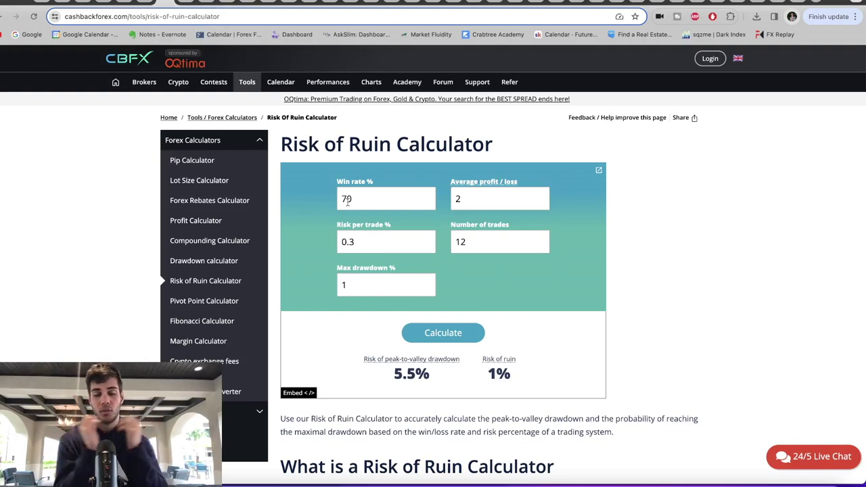
# Step: Set Average profit/loss to 1.3 and Max drawdown to 5 in the calculator
pyautogui.press('BackSpace')
pyautogui.write('1.3')
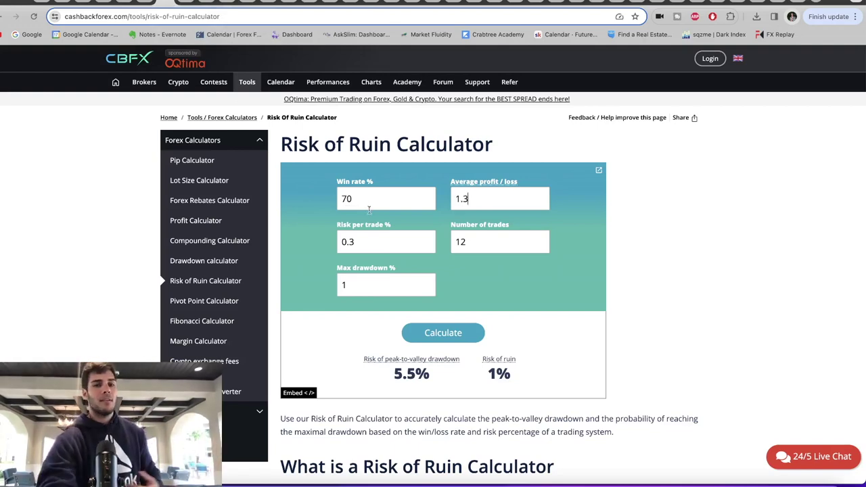
pyautogui.doubleClick(373, 201)
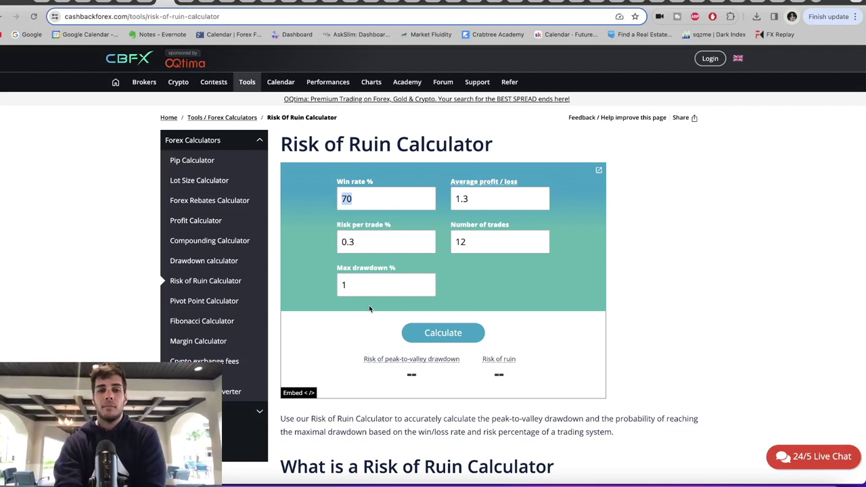
pyautogui.doubleClick(374, 281)
pyautogui.press('BackSpace')
pyautogui.write('5')
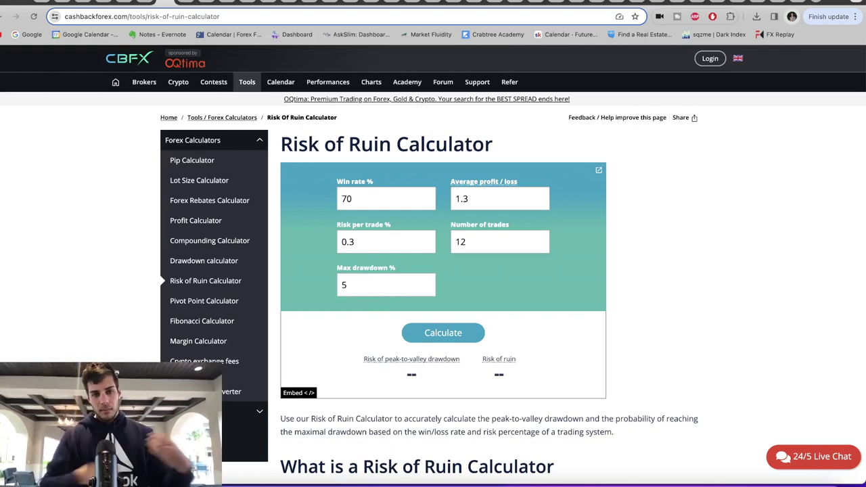
# Step: Set risk per trade to 0.6 and number of trades to 14, then calculate 0.004% ruin
pyautogui.click(353, 238)
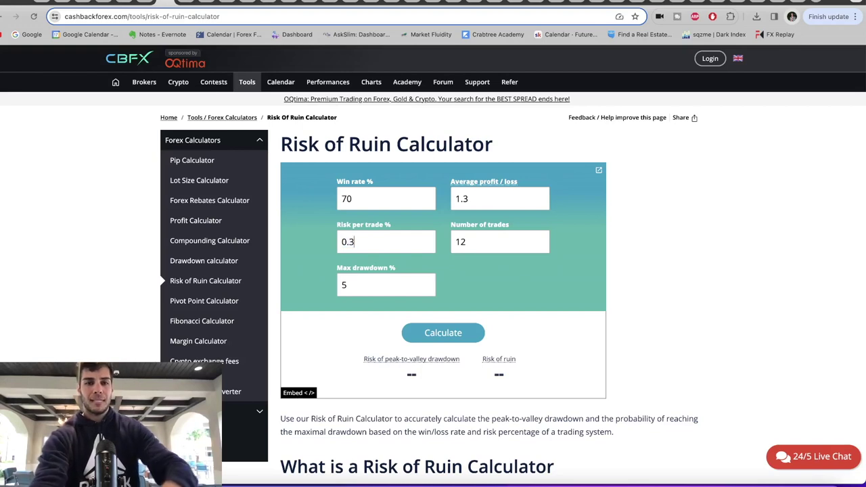
pyautogui.press('BackSpace')
pyautogui.write('6')
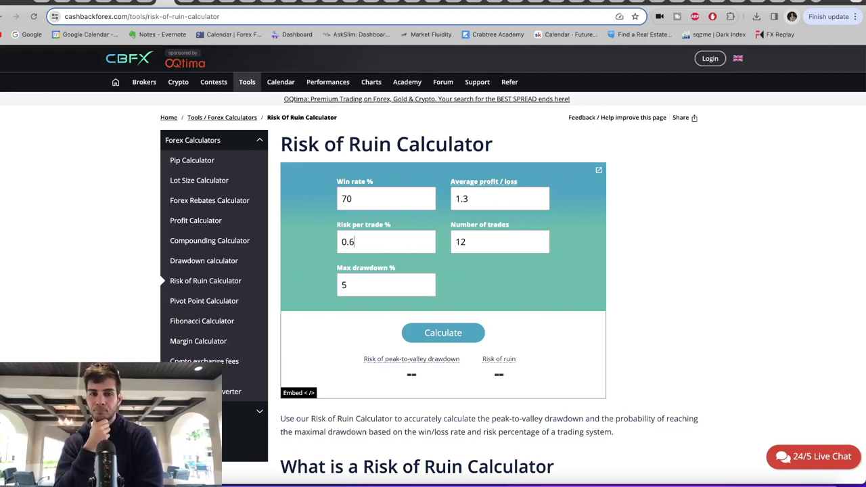
pyautogui.press('Tab')
pyautogui.press('BackSpace')
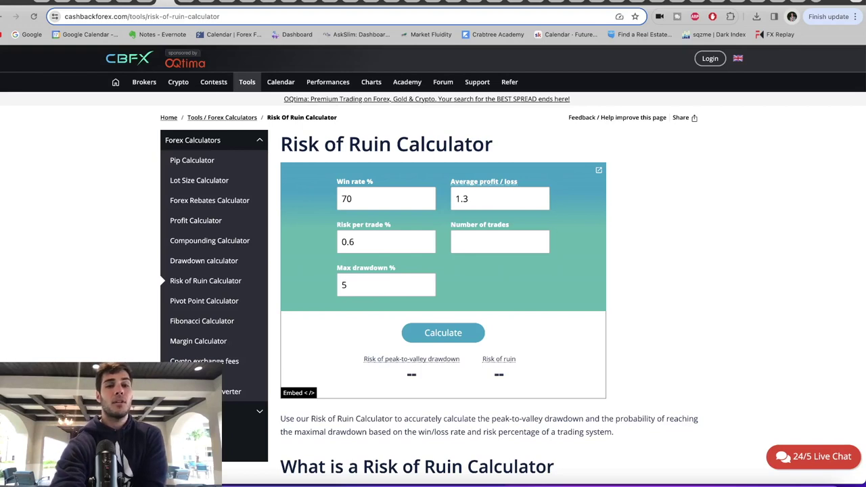
pyautogui.write('14')
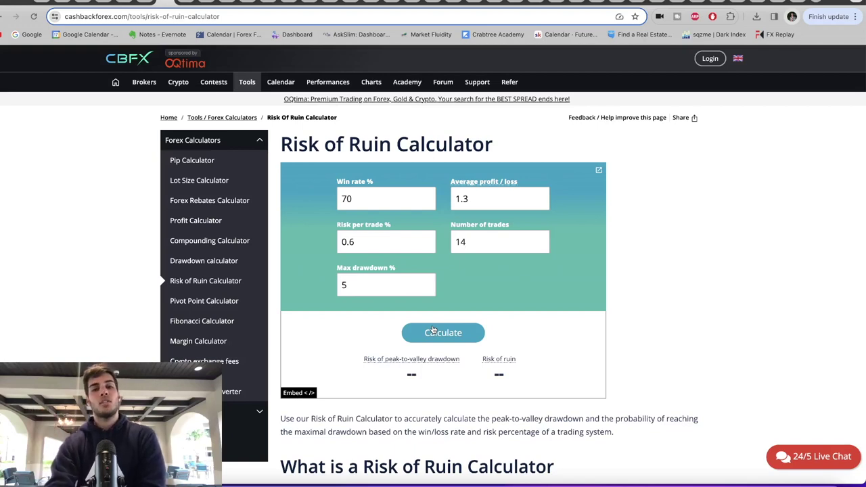
pyautogui.click(433, 331)
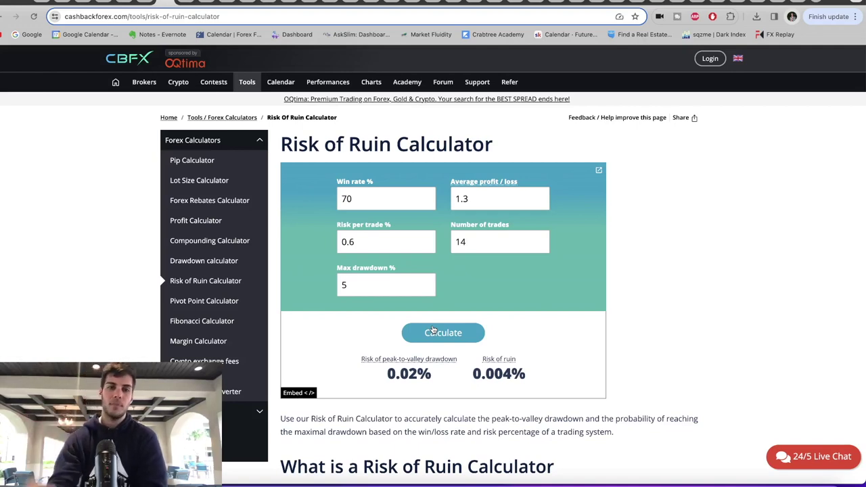
# Step: Set Average profit/loss to 1, Win rate to 80 and Risk per trade to 1, then calculate
pyautogui.doubleClick(461, 206)
pyautogui.write('1.')
pyautogui.press('BackSpace')
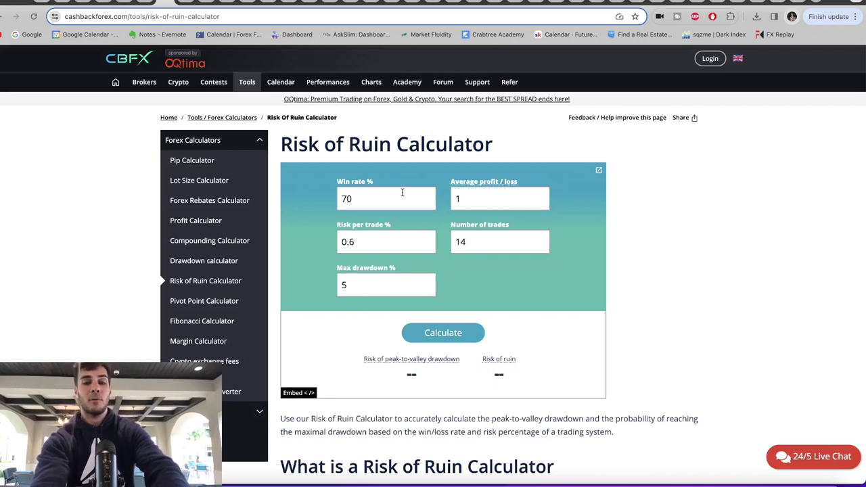
pyautogui.click(402, 193)
pyautogui.press('BackSpace')
pyautogui.press('BackSpace')
pyautogui.write('80')
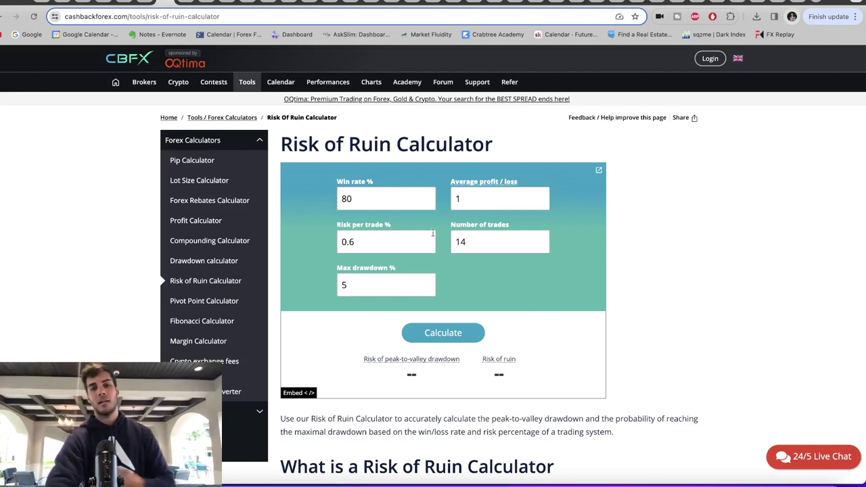
pyautogui.doubleClick(383, 278)
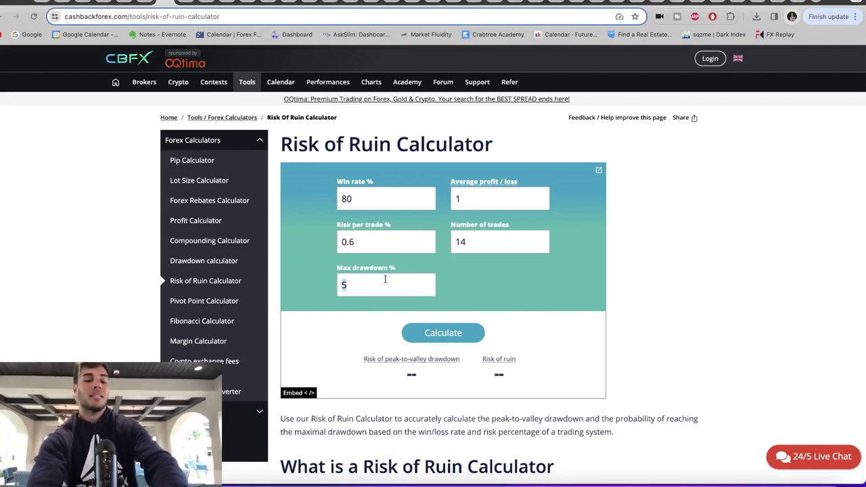
pyautogui.doubleClick(372, 239)
pyautogui.press('BackSpace')
pyautogui.write('1')
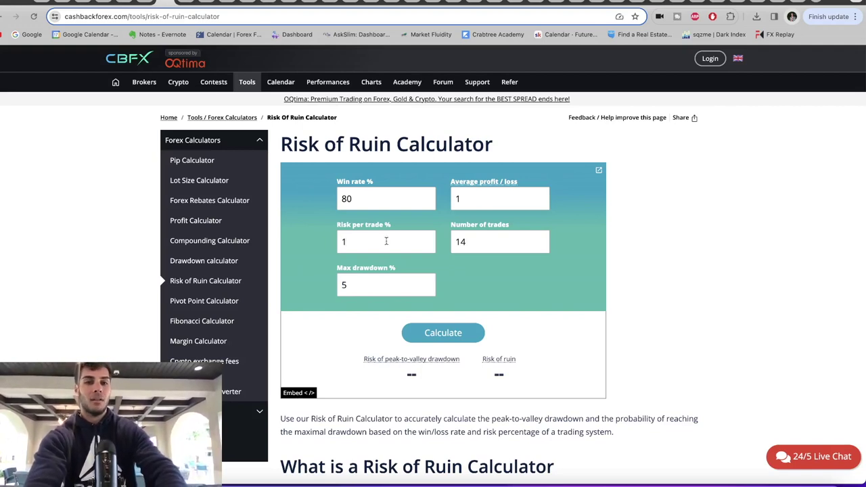
pyautogui.doubleClick(391, 281)
pyautogui.click(418, 338)
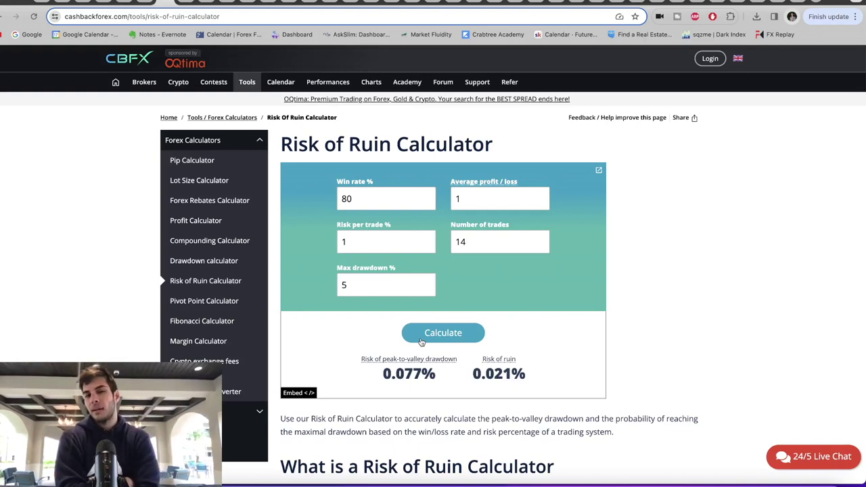
# Step: Change Number of trades to 10 and recalculate, giving 0.018% risk of ruin
pyautogui.doubleClick(503, 248)
pyautogui.click(502, 248)
pyautogui.press('BackSpace')
pyautogui.write('0')
pyautogui.click(447, 336)
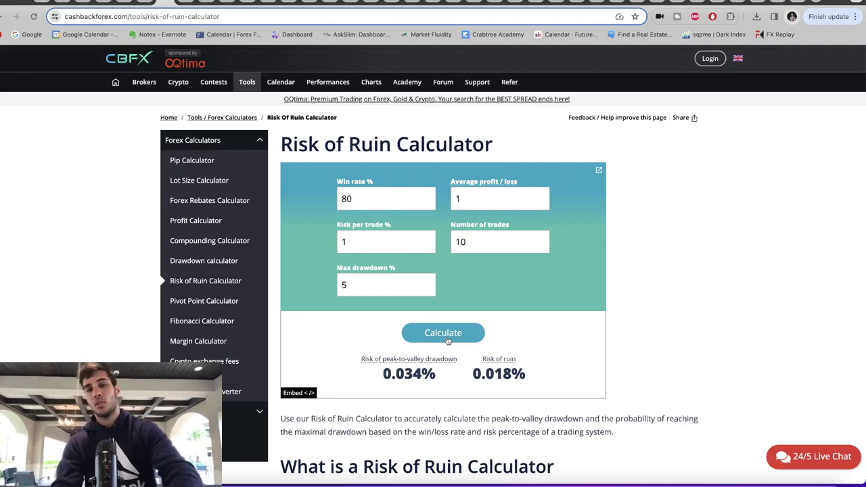
# Step: Switch to the NQ1! 3-minute chart and pan back to Friday 16 Feb's morning session
pyautogui.click(757, 2)
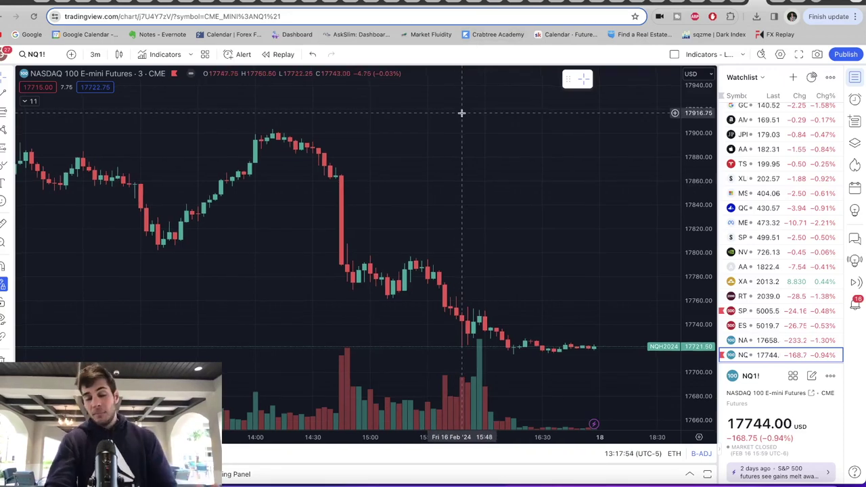
pyautogui.hscroll(-5, 460, 155)
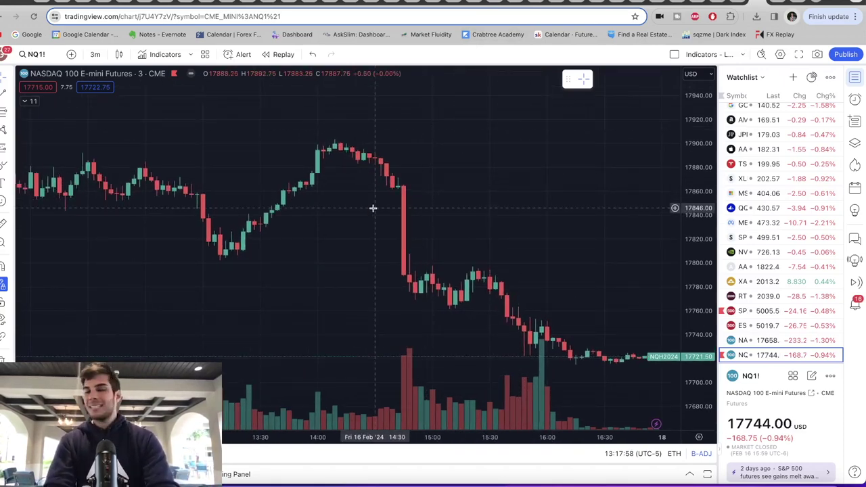
pyautogui.hscroll(-6, 372, 207)
pyautogui.hscroll(-2, 419, 222)
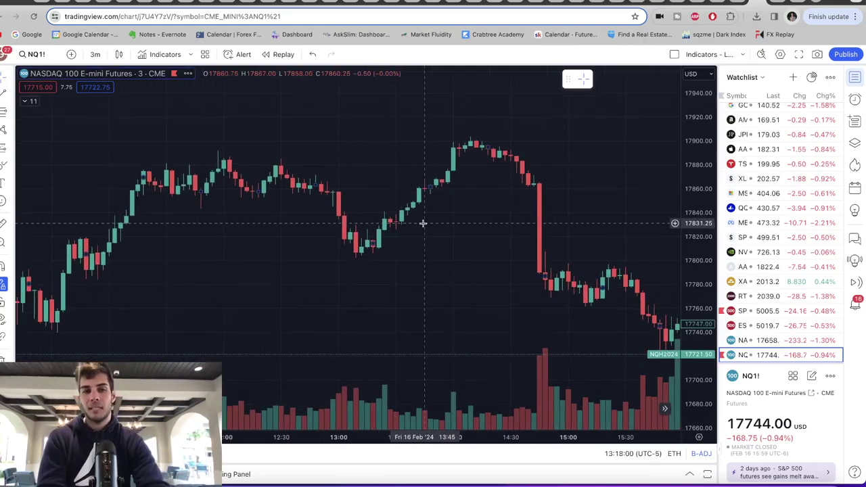
pyautogui.hscroll(-8, 422, 223)
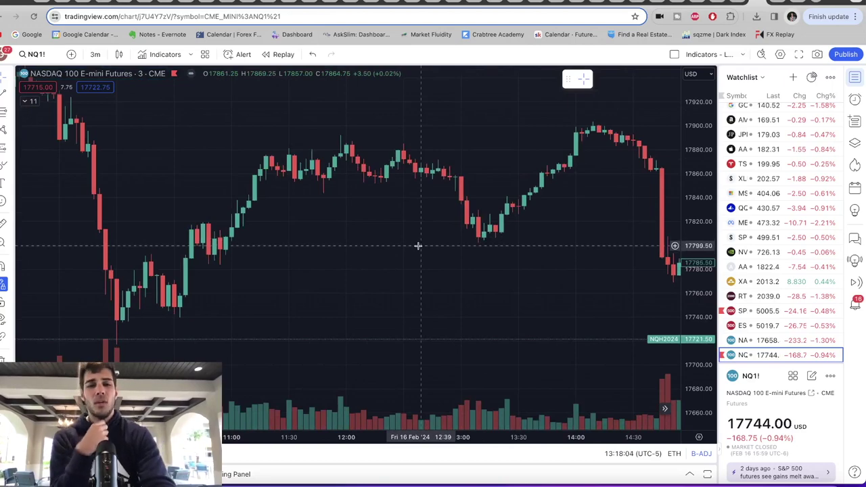
pyautogui.moveTo(418, 245); pyautogui.dragTo(502, 245)
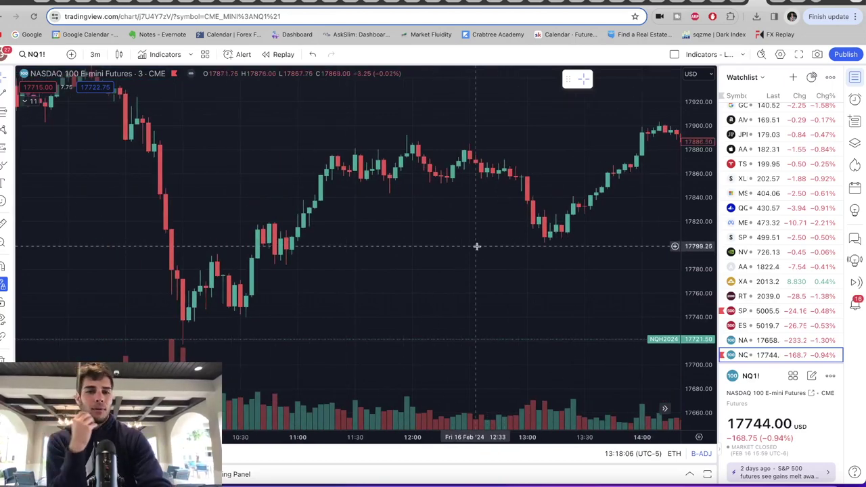
pyautogui.hscroll(-12, 497, 257)
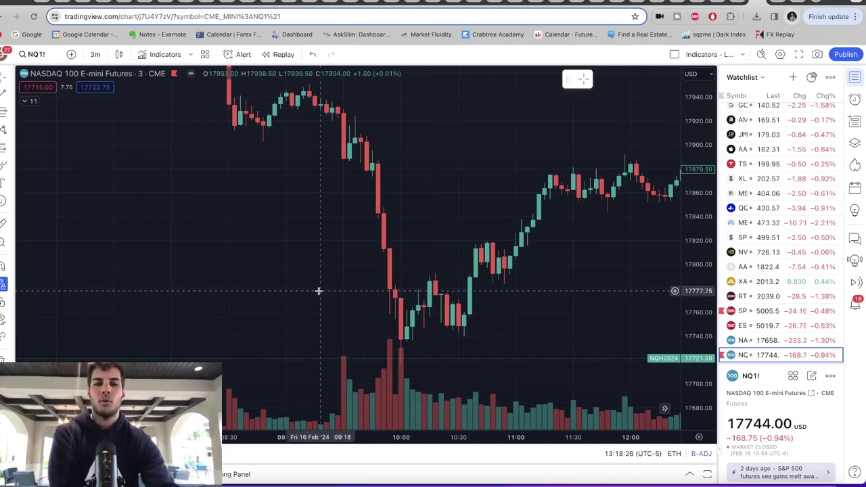
pyautogui.moveTo(318, 292); pyautogui.dragTo(337, 291)
pyautogui.hscroll(-3, 304, 170)
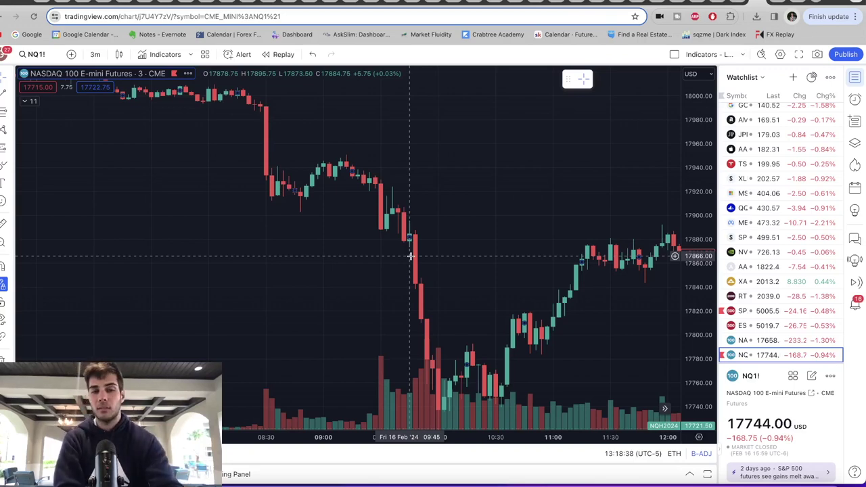
pyautogui.hscroll(2, 395, 264)
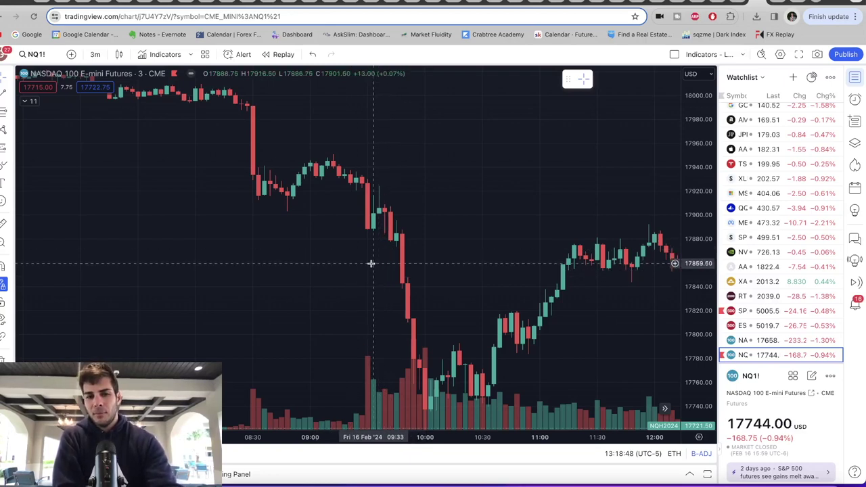
# Step: Center the view on 16 Feb's 10:00 drop to about 17730 and recovery near 17880
pyautogui.moveTo(386, 359); pyautogui.dragTo(386, 327)
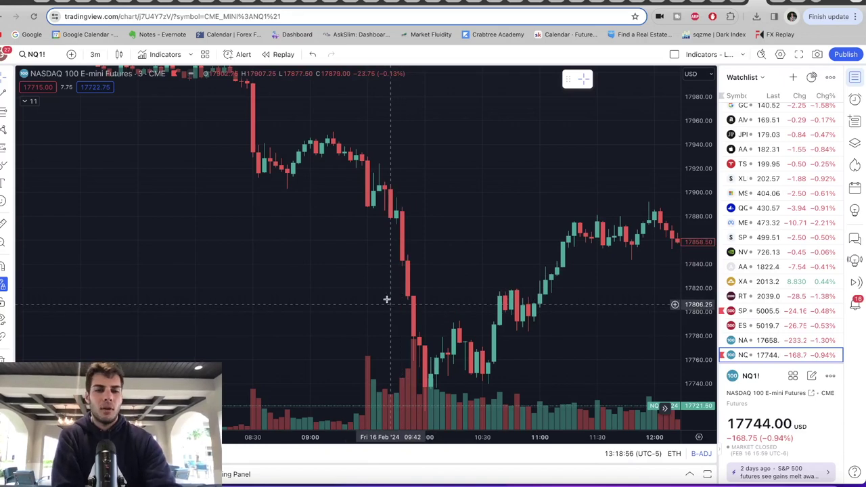
pyautogui.moveTo(383, 286); pyautogui.dragTo(372, 273)
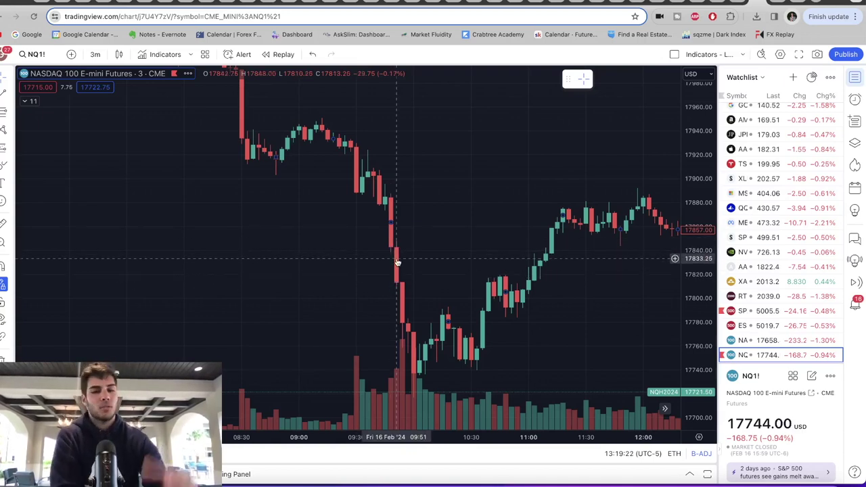
pyautogui.hscroll(3, 389, 257)
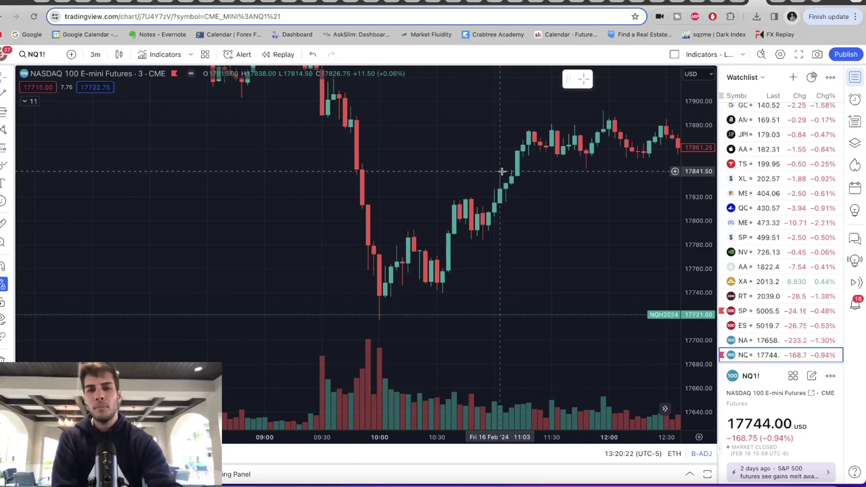
# Step: Place a text label right of the drop reading '40pts x 2 cons = +$1.6k USD'
pyautogui.click(410, 155)
pyautogui.write('40pts')
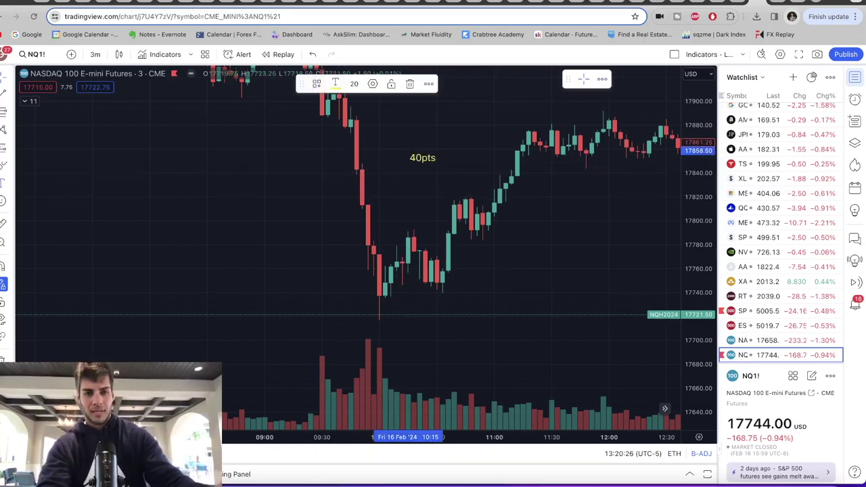
pyautogui.write('x 2 cons = +$1.6k USD')
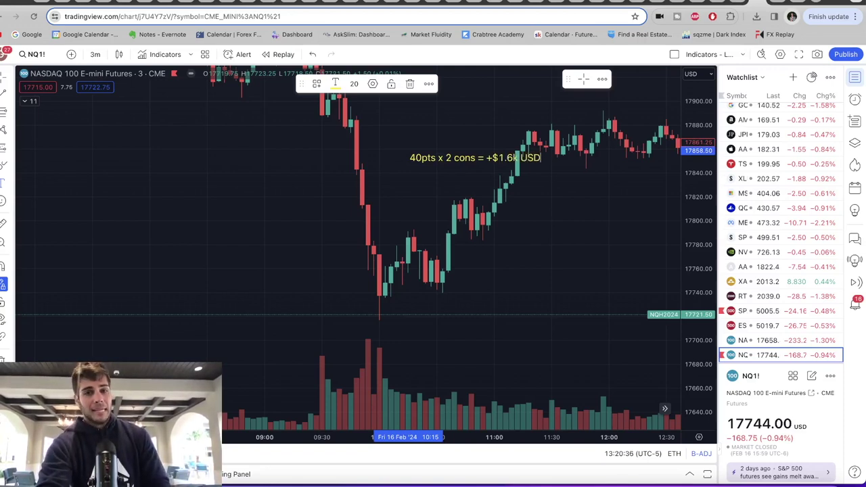
# Step: Add the second line 'x 10 accs = +$16k USD', finish the label, and pan back to earlier hours
pyautogui.press('Return')
pyautogui.write('x 10c')
pyautogui.press('BackSpace')
pyautogui.write('accs = +$16k USD')
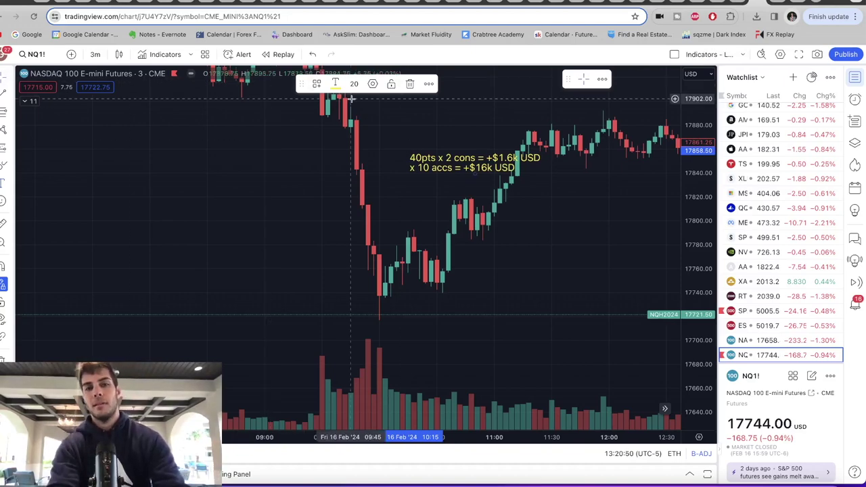
pyautogui.hotkey('ctrl', 'z')
pyautogui.moveTo(203, 152); pyautogui.dragTo(719, 237)
# Step: Pan back to Thursday 15 Feb's 09:00–12:30 session, with its dip near 17780
pyautogui.hscroll(-15, 441, 253)
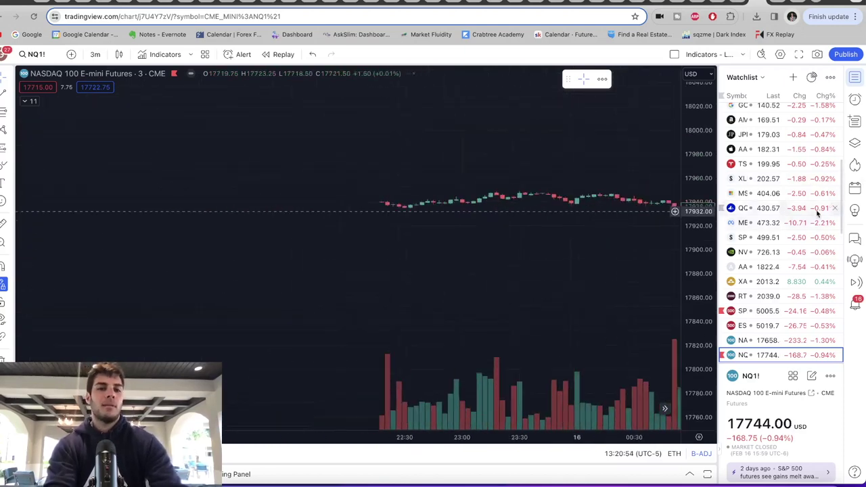
pyautogui.hscroll(-5, 441, 253)
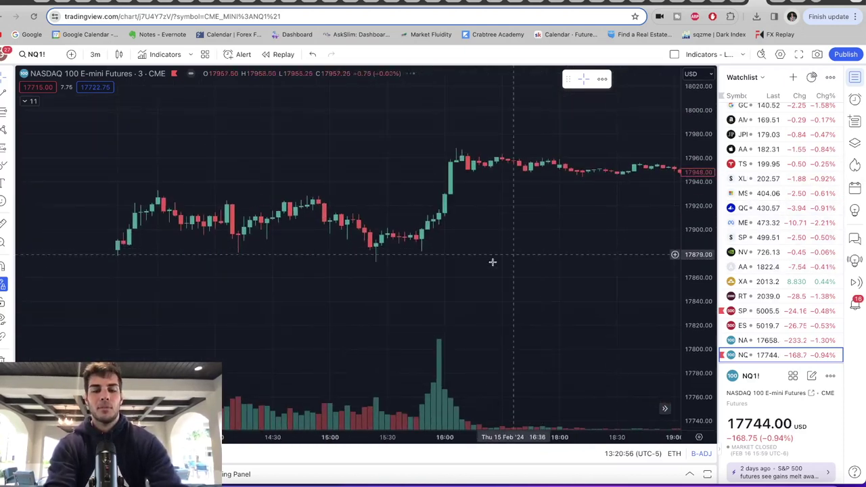
pyautogui.moveTo(299, 248); pyautogui.dragTo(442, 237)
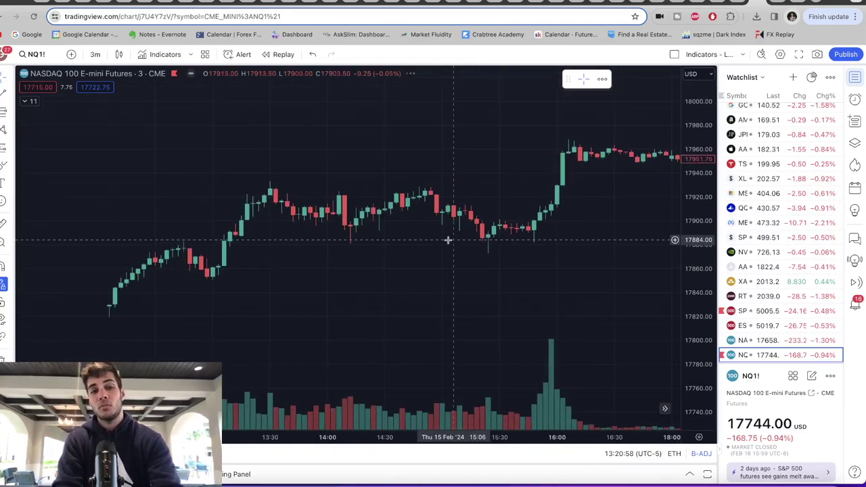
pyautogui.hscroll(-10, 433, 241)
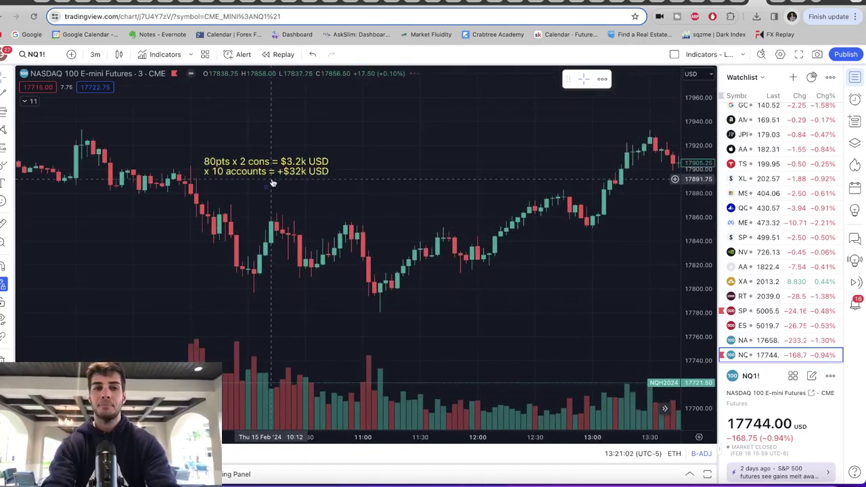
pyautogui.hscroll(-5, 300, 251)
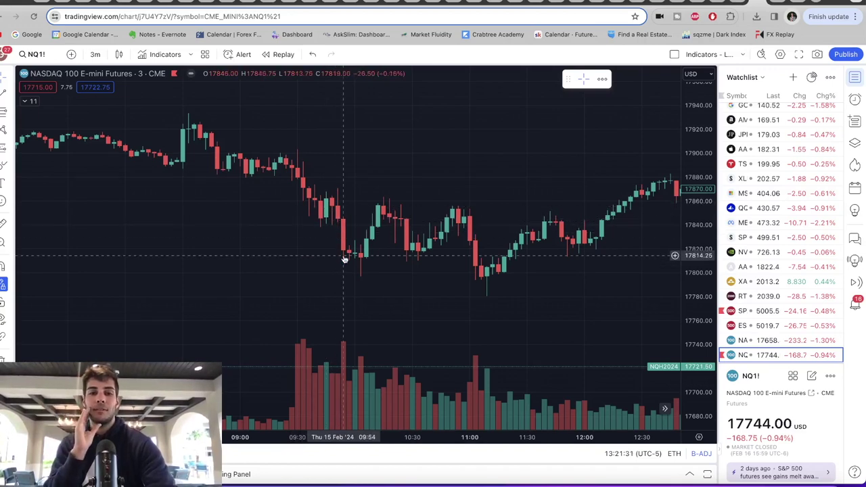
# Step: Draw a short position at the 09:54 drop: entry 17819.25, stop 17835.75, target 17797.50
pyautogui.click(6, 152)
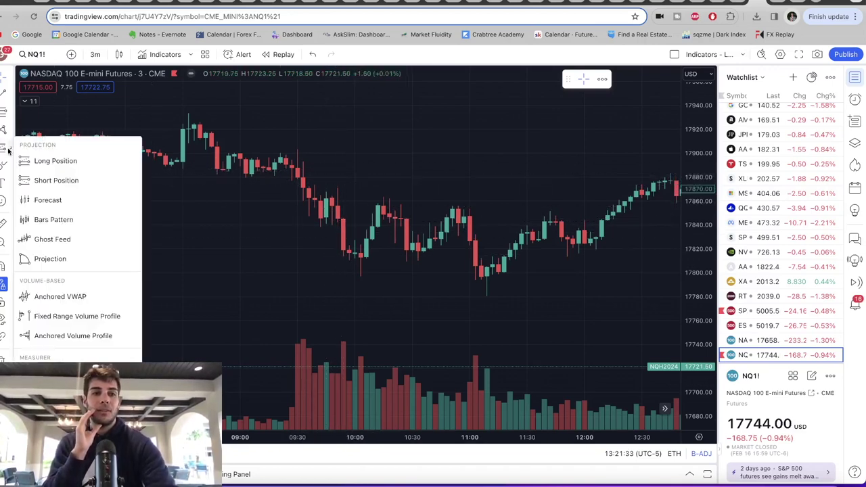
pyautogui.click(29, 175)
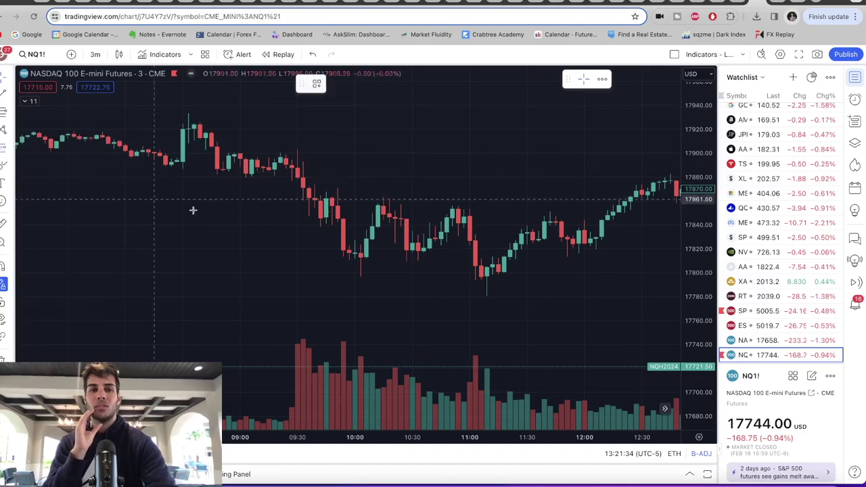
pyautogui.click(343, 249)
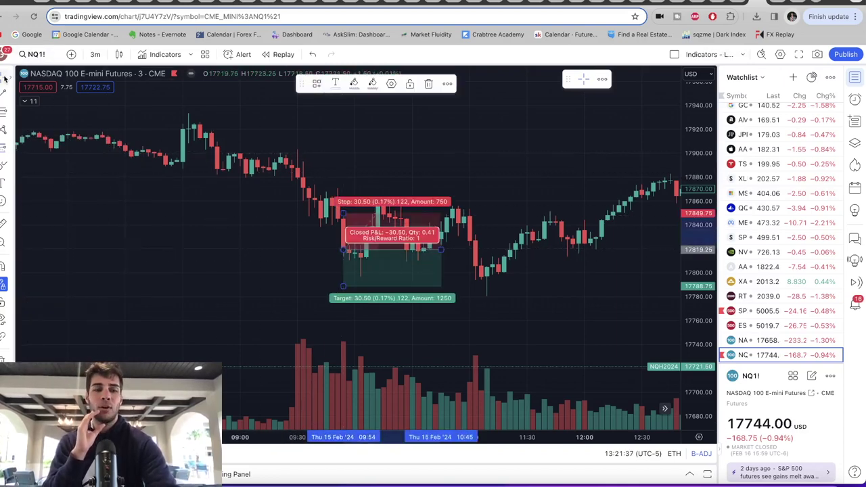
pyautogui.moveTo(343, 287); pyautogui.dragTo(342, 277)
pyautogui.click(313, 276)
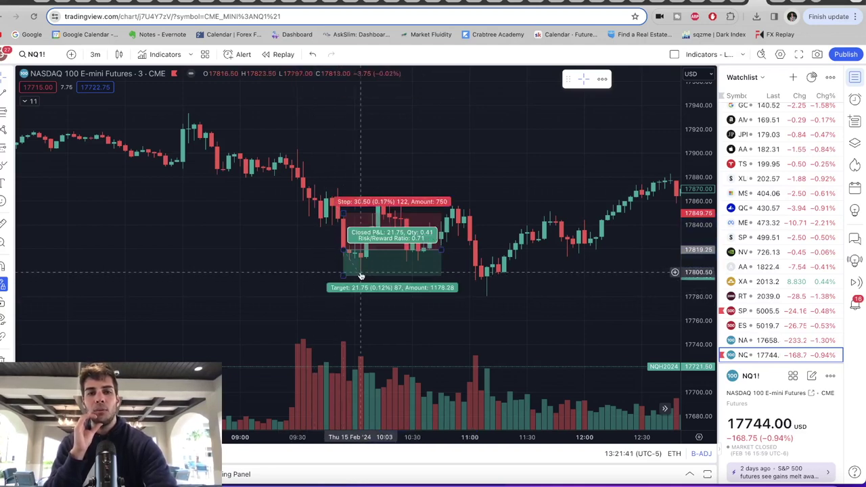
pyautogui.moveTo(344, 214); pyautogui.dragTo(346, 230)
pyautogui.moveTo(442, 249); pyautogui.dragTo(402, 268)
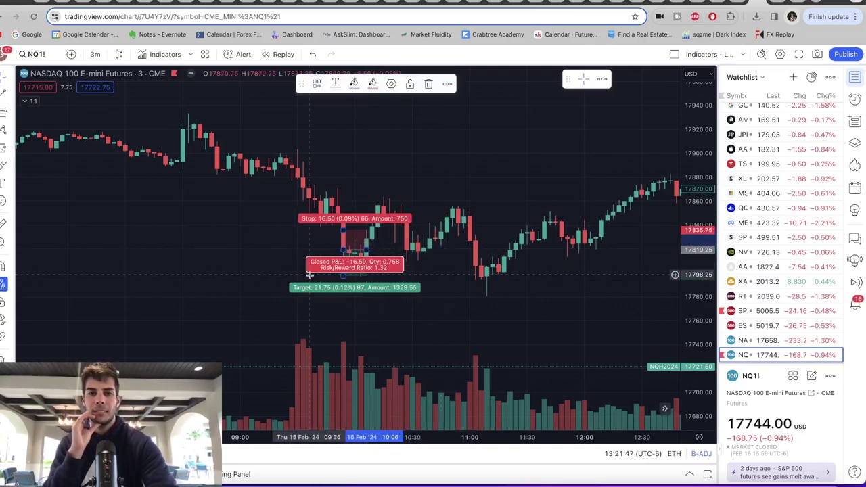
pyautogui.click(338, 263)
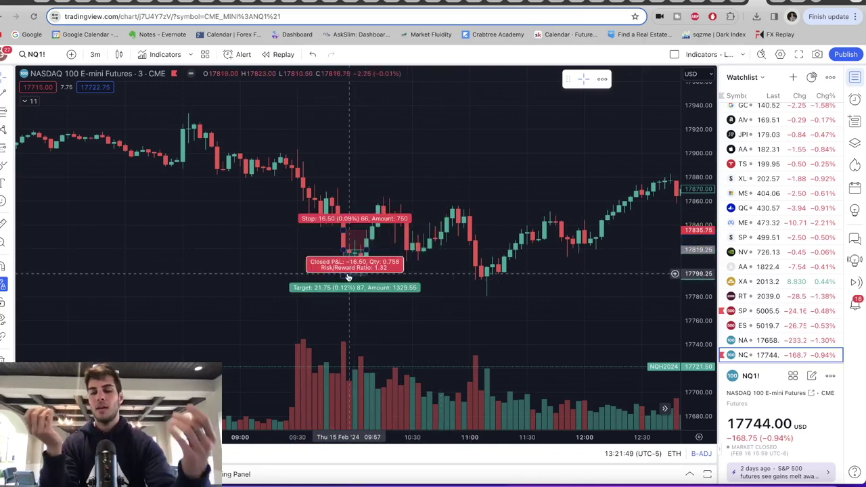
pyautogui.click(347, 276)
pyautogui.click(390, 276)
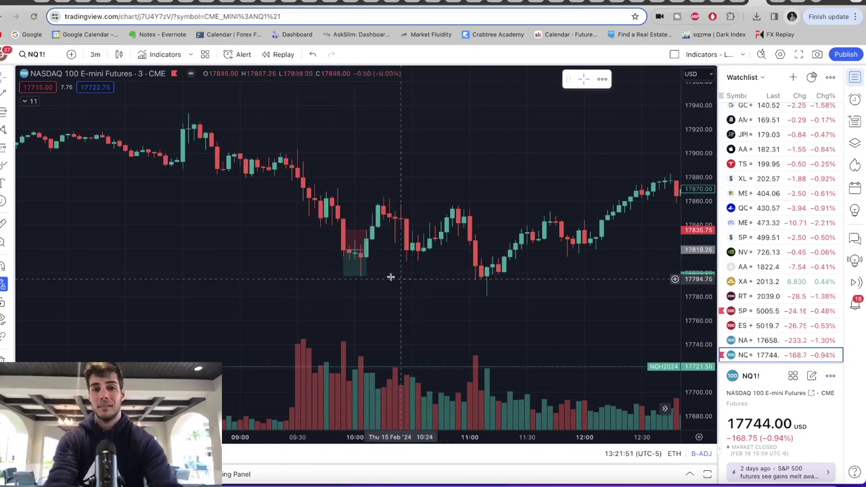
# Step: Draw a second short near 10:21: entry 17845.50, stop 17861.50, target 17825.50
pyautogui.click(14, 152)
pyautogui.click(41, 181)
pyautogui.click(394, 218)
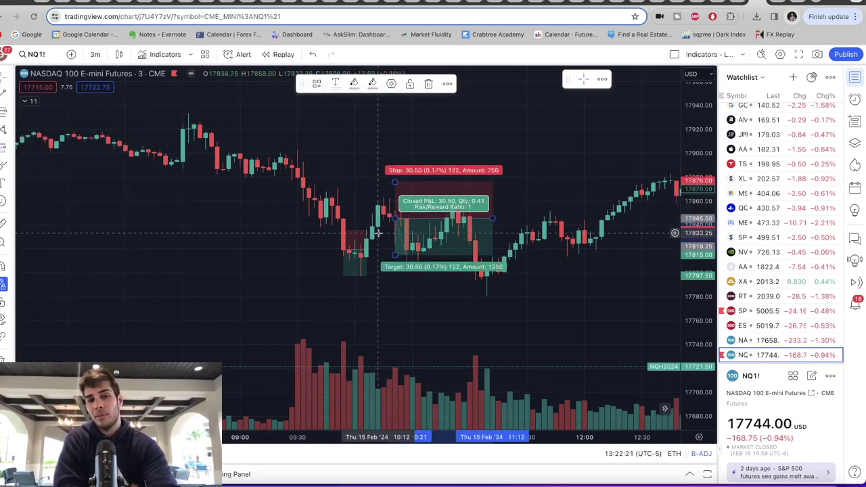
pyautogui.moveTo(394, 255); pyautogui.dragTo(395, 241)
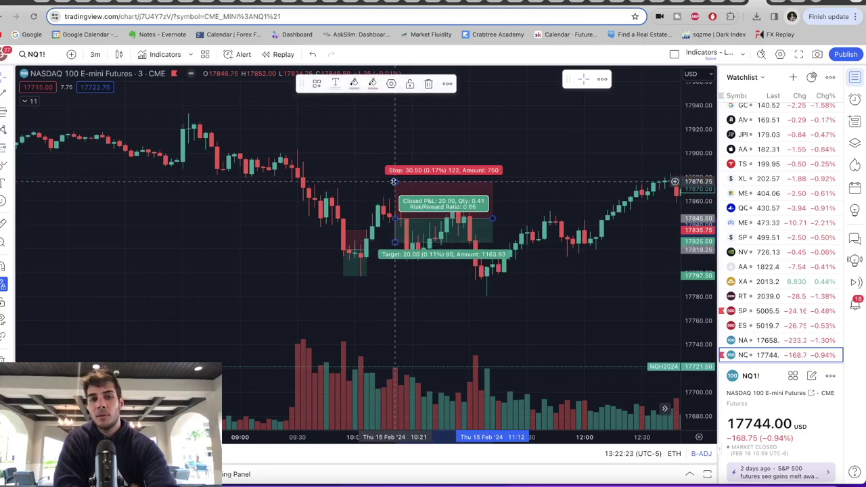
pyautogui.moveTo(394, 182); pyautogui.dragTo(397, 200)
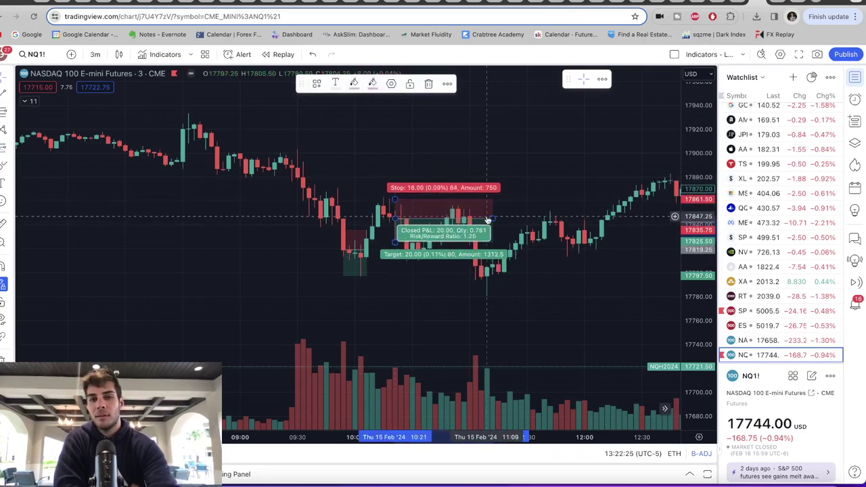
pyautogui.moveTo(492, 218); pyautogui.dragTo(414, 218)
pyautogui.click(395, 280)
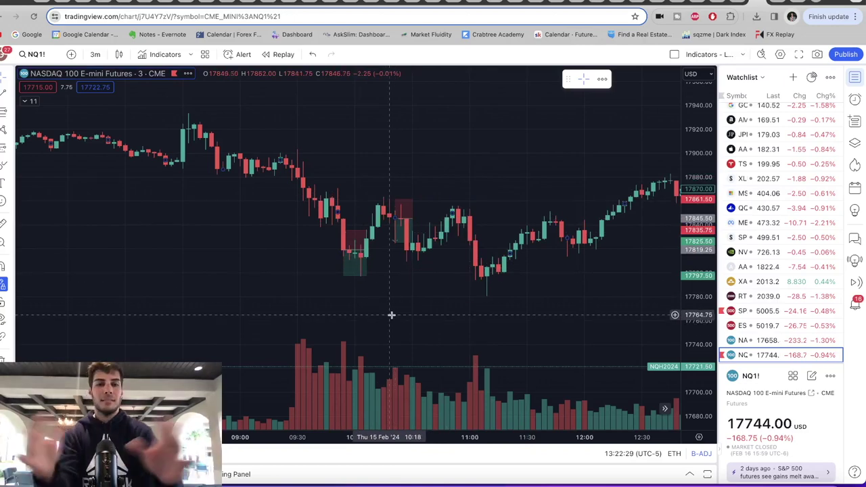
pyautogui.moveTo(351, 267)
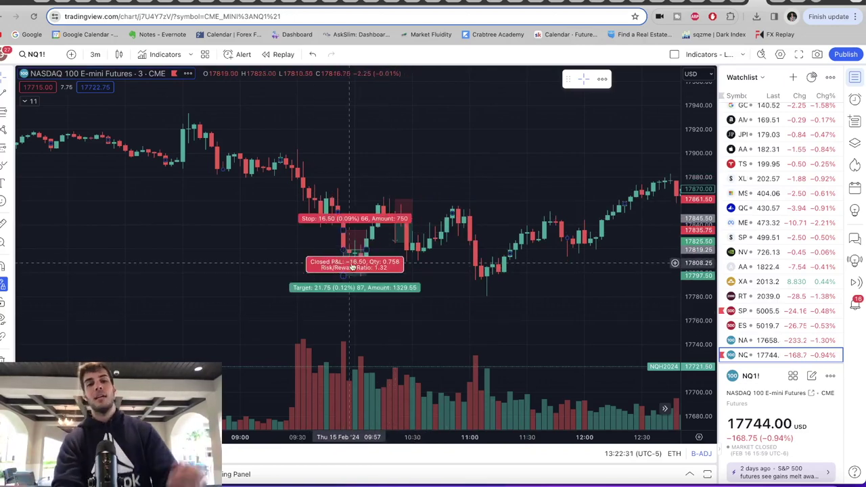
# Step: Add a text note above the trades: '+40pts', '2 cons = +$1.6k USD', 'x 10 = +$16k USD'
pyautogui.click(10, 201)
pyautogui.click(3, 182)
pyautogui.click(350, 157)
pyautogui.write('+40pts')
pyautogui.press('Return')
pyautogui.write('2 cons = +$16')
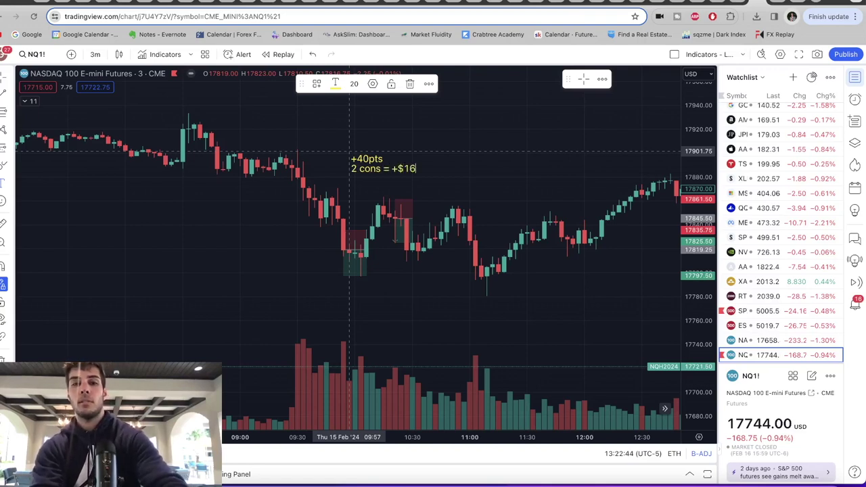
pyautogui.press('BackSpace')
pyautogui.write('.6k USD')
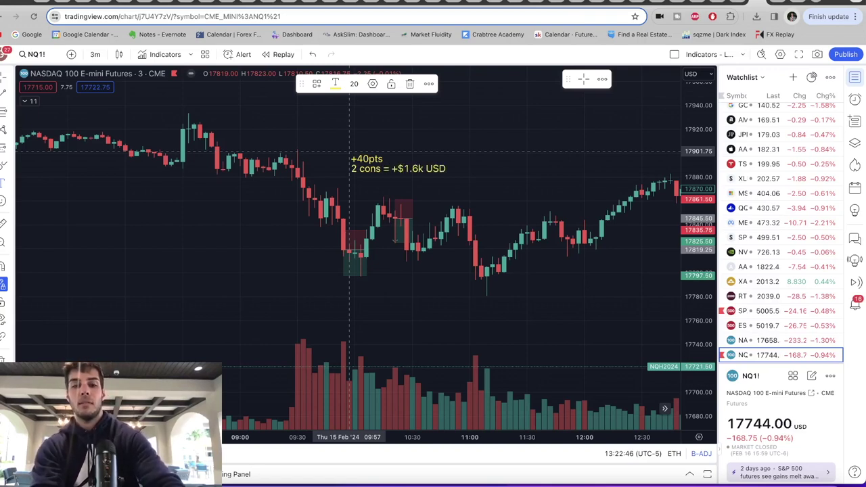
pyautogui.press('Return')
pyautogui.write('x 10')
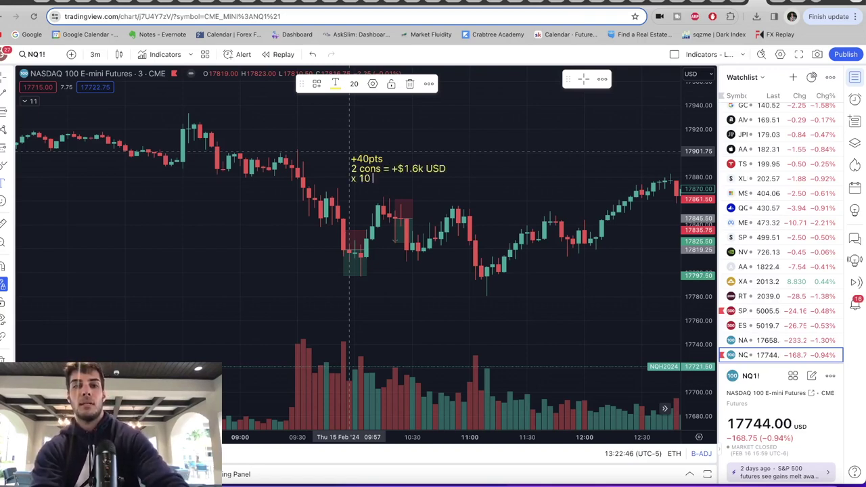
pyautogui.write(' = +')
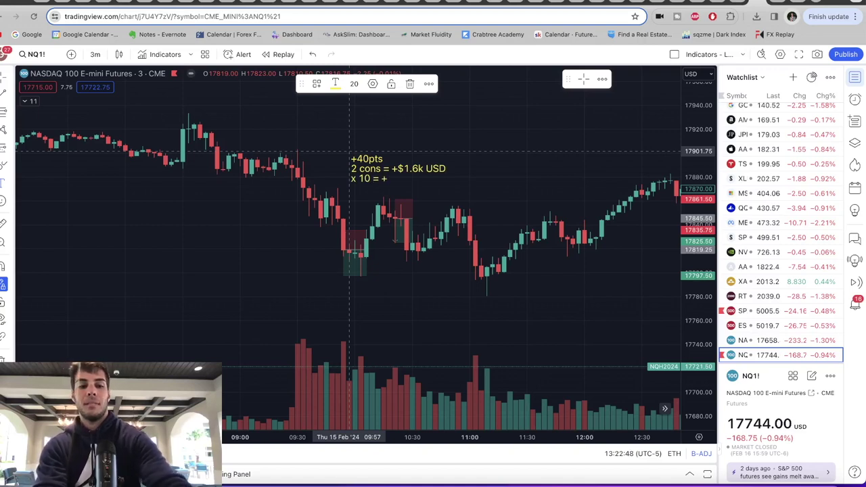
pyautogui.write('$16k USD')
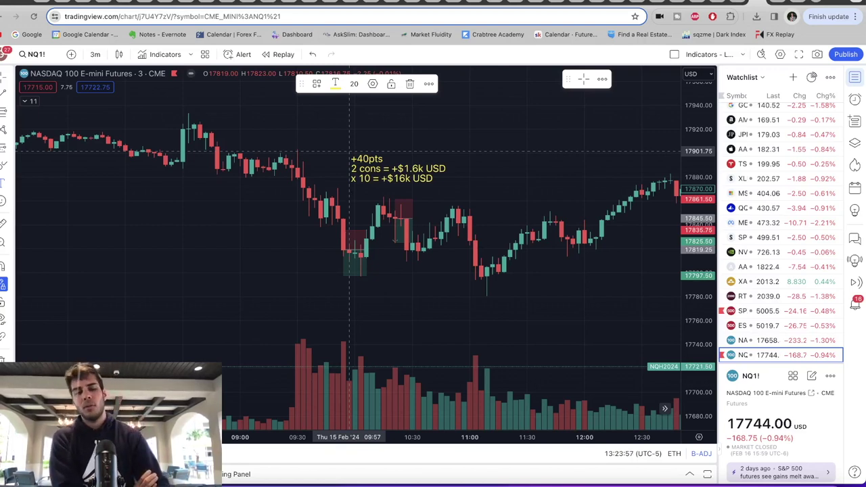
# Step: Start bar replay from just before the first trade near 09:48 and step forward
pyautogui.click(287, 58)
pyautogui.click(338, 230)
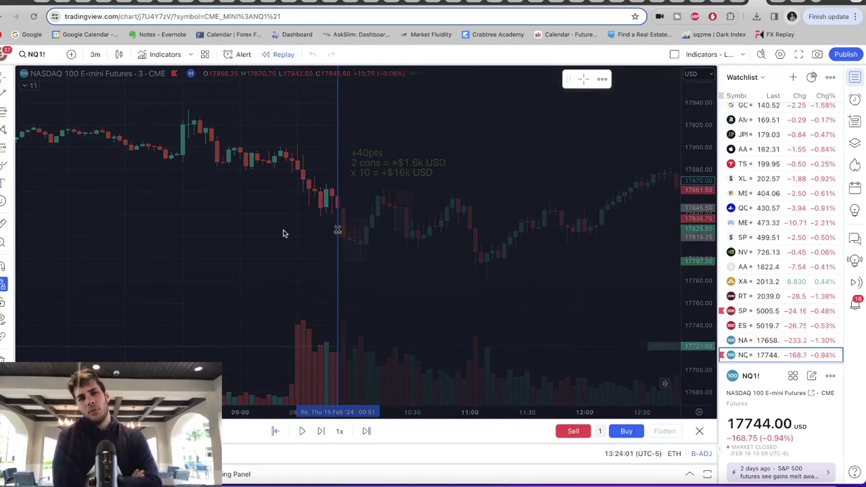
pyautogui.click(338, 230)
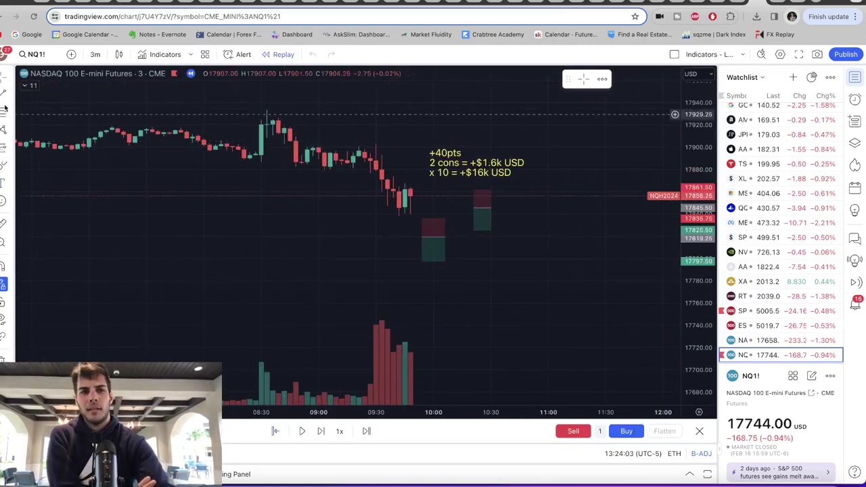
pyautogui.click(319, 431)
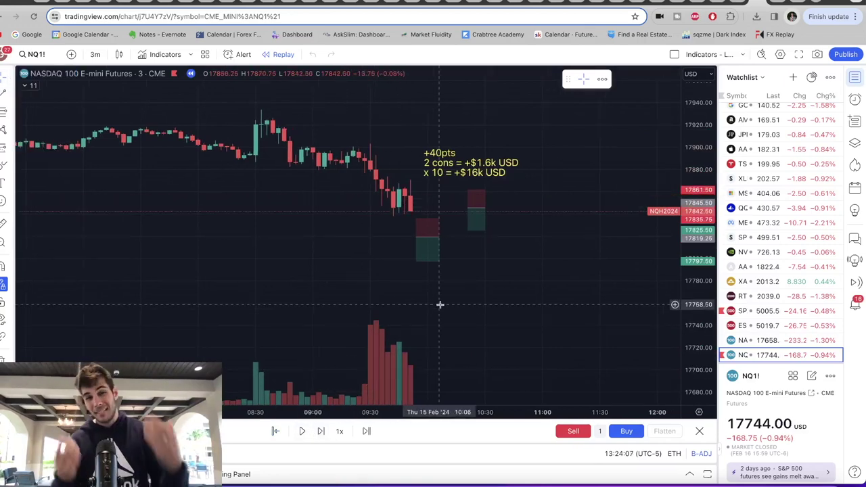
pyautogui.hotkey('shift', 'Right')
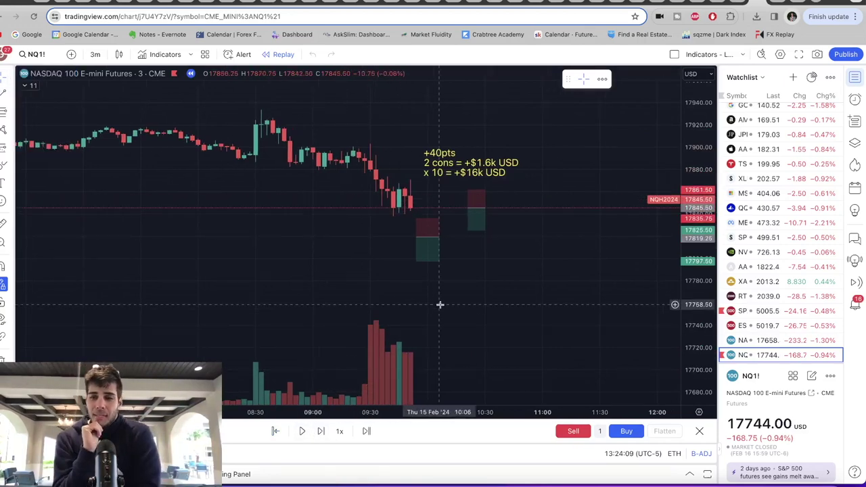